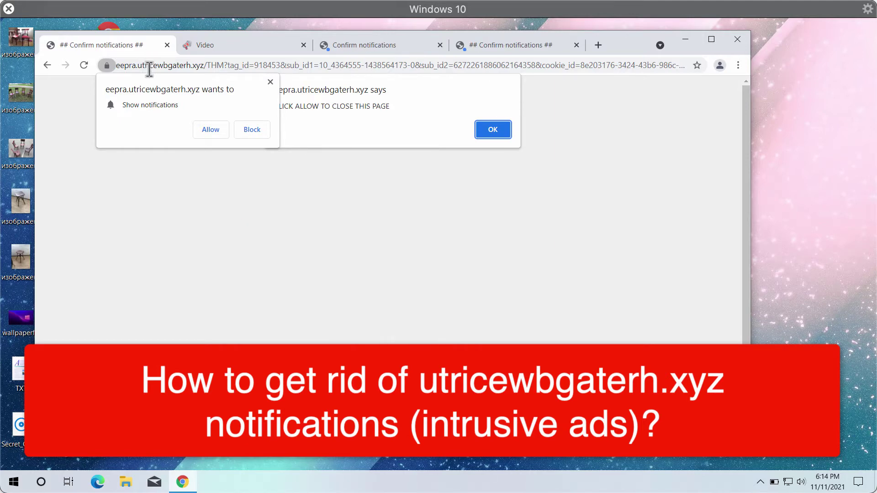
- Dismiss the page's alert and allow eepra.utricewbgaterh.xyz to show notifications
{"action": "left_click", "coordinate": [163, 65]}
{"action": "left_click", "coordinate": [162, 66]}
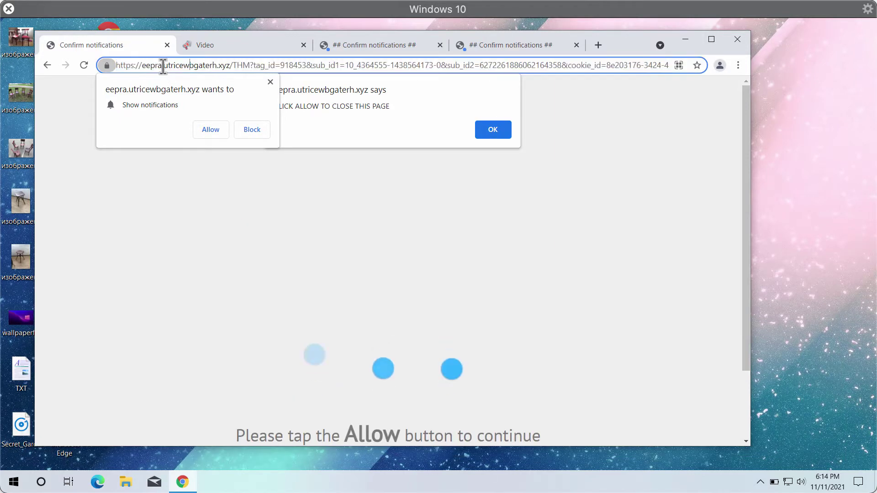
{"action": "left_click", "coordinate": [190, 66]}
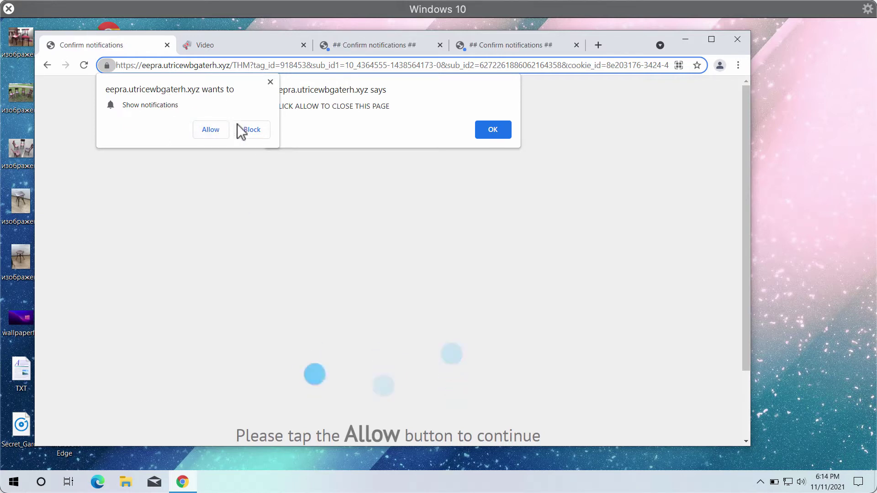
{"action": "left_click", "coordinate": [491, 130]}
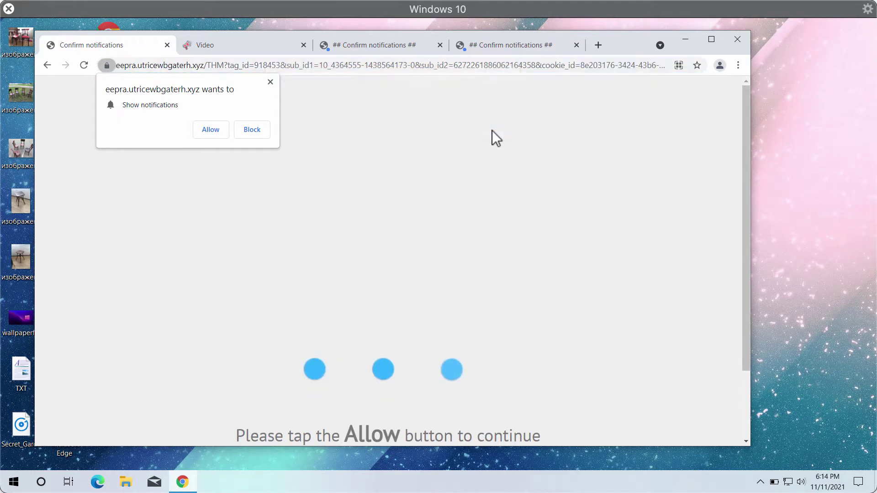
{"action": "scroll", "coordinate": [522, 239], "scroll_direction": "down", "scroll_amount": 2}
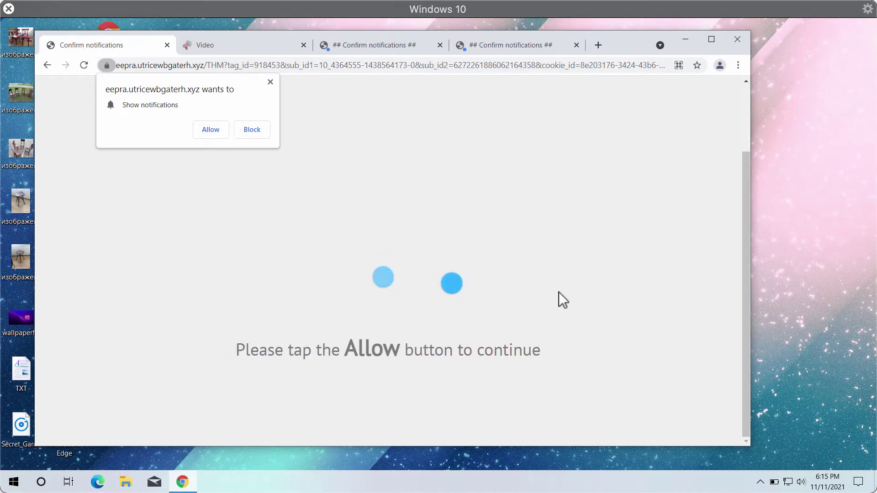
{"action": "scroll", "coordinate": [558, 292], "scroll_direction": "up", "scroll_amount": 2}
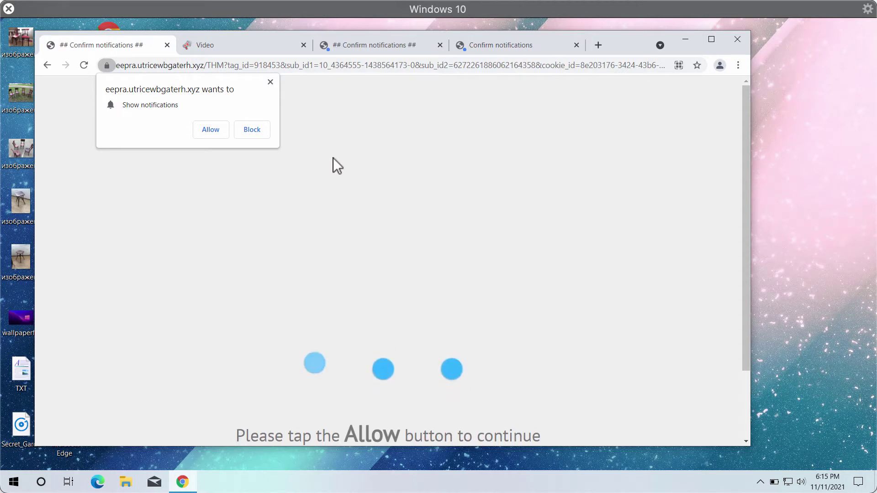
{"action": "left_click", "coordinate": [209, 126]}
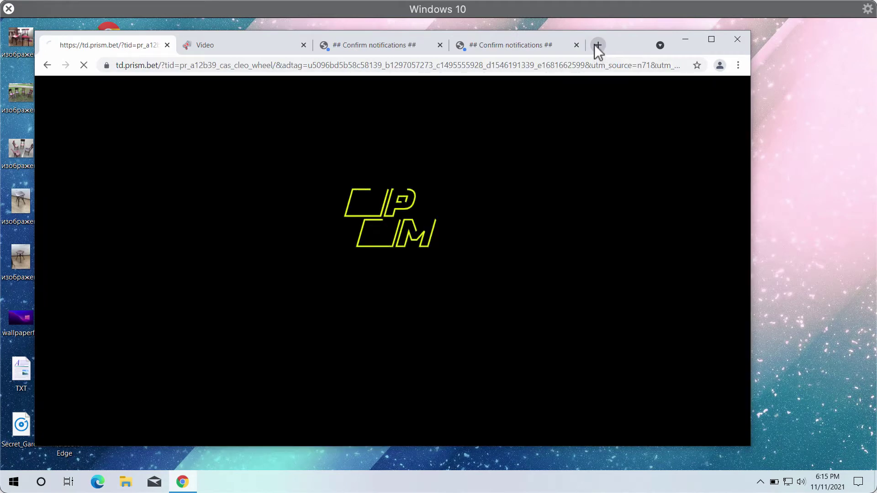
- Open the browser's site permission settings for notifications in a new tab
{"action": "left_click", "coordinate": [595, 44]}
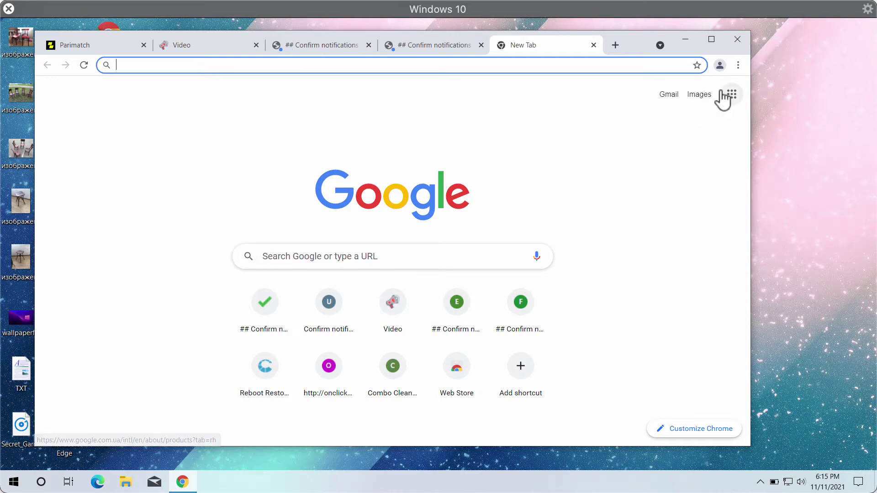
{"action": "left_click", "coordinate": [738, 68]}
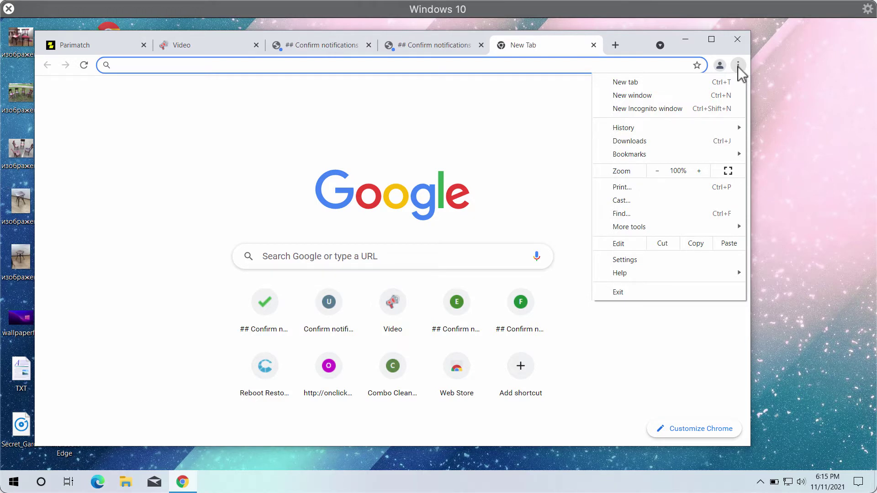
{"action": "left_click", "coordinate": [629, 259]}
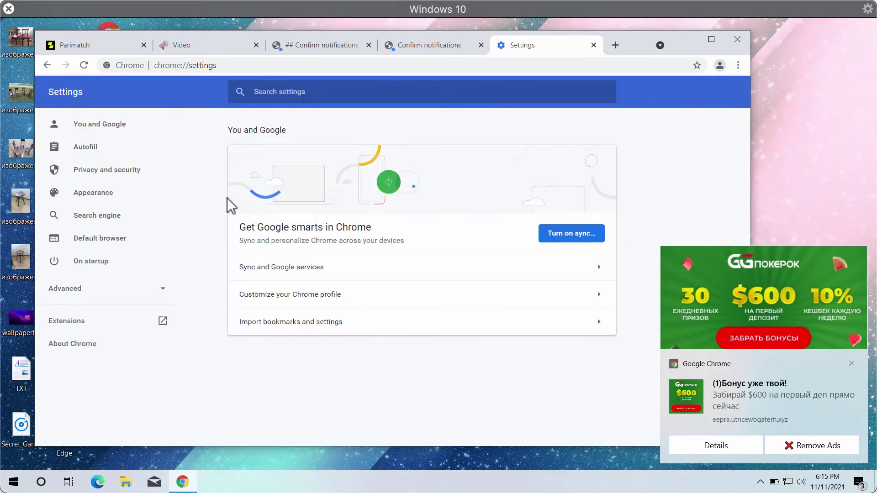
{"action": "left_click", "coordinate": [107, 174]}
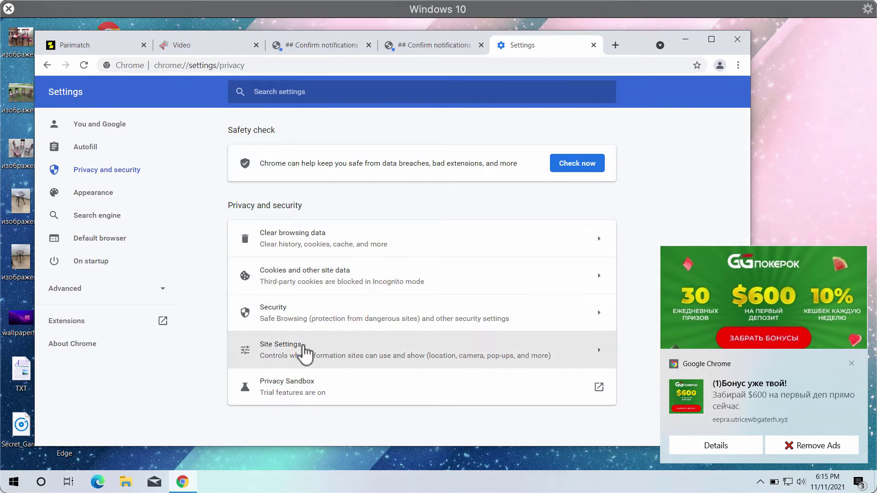
{"action": "left_click", "coordinate": [281, 346]}
{"action": "scroll", "coordinate": [363, 290], "scroll_direction": "down", "scroll_amount": 5}
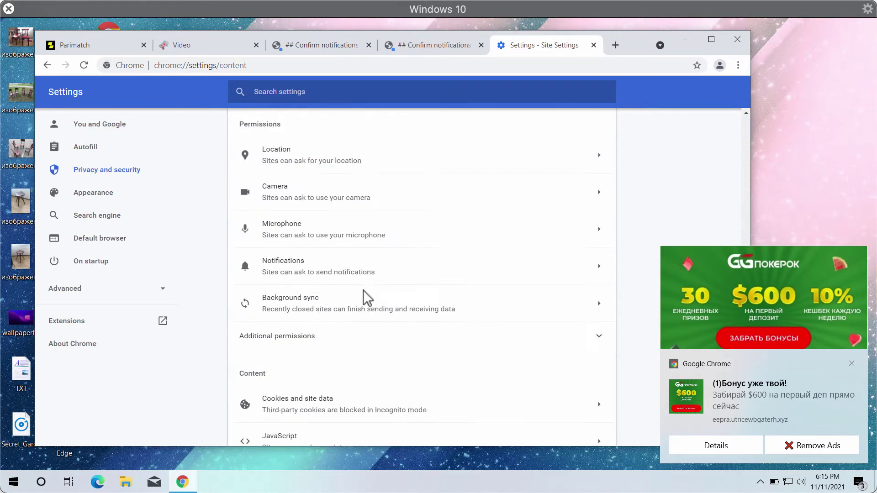
{"action": "scroll", "coordinate": [363, 289], "scroll_direction": "down", "scroll_amount": 1}
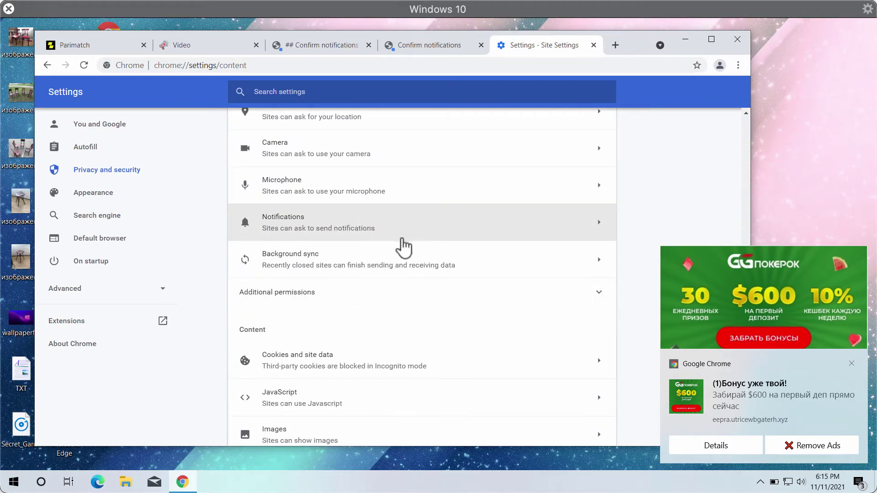
{"action": "scroll", "coordinate": [404, 246], "scroll_direction": "up", "scroll_amount": 1}
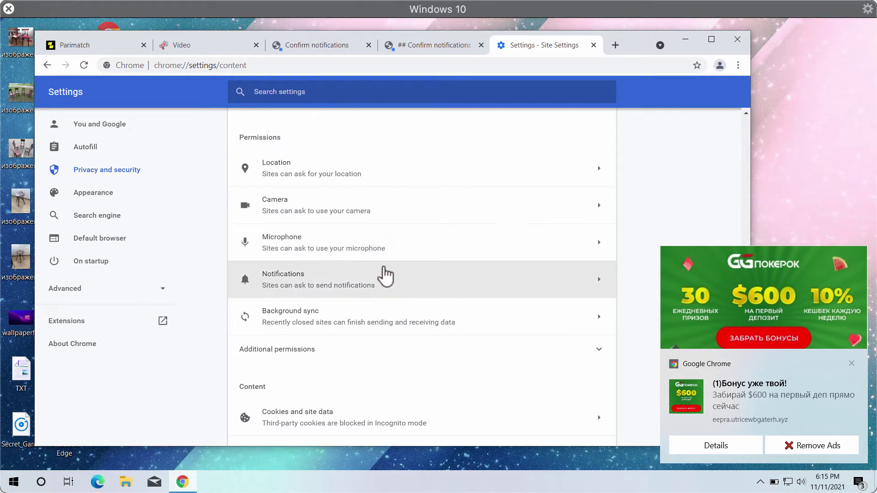
{"action": "left_click", "coordinate": [337, 284]}
{"action": "scroll", "coordinate": [396, 280], "scroll_direction": "down", "scroll_amount": 1}
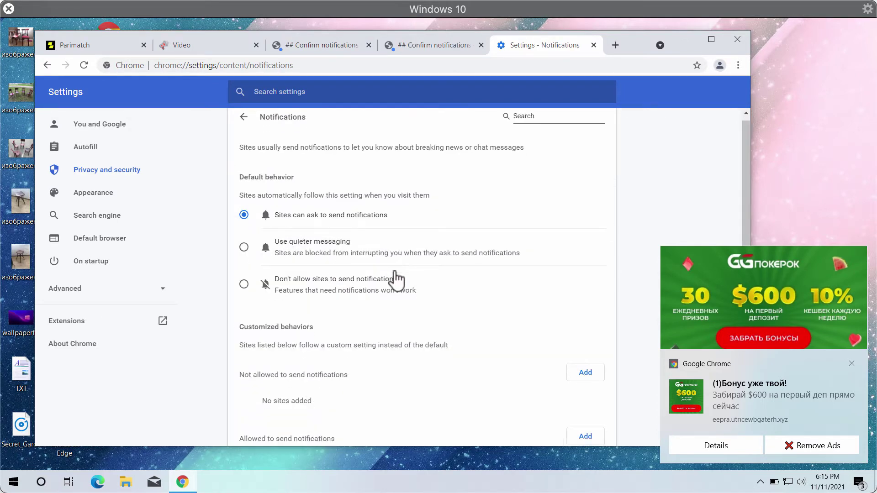
{"action": "scroll", "coordinate": [395, 279], "scroll_direction": "down", "scroll_amount": 4}
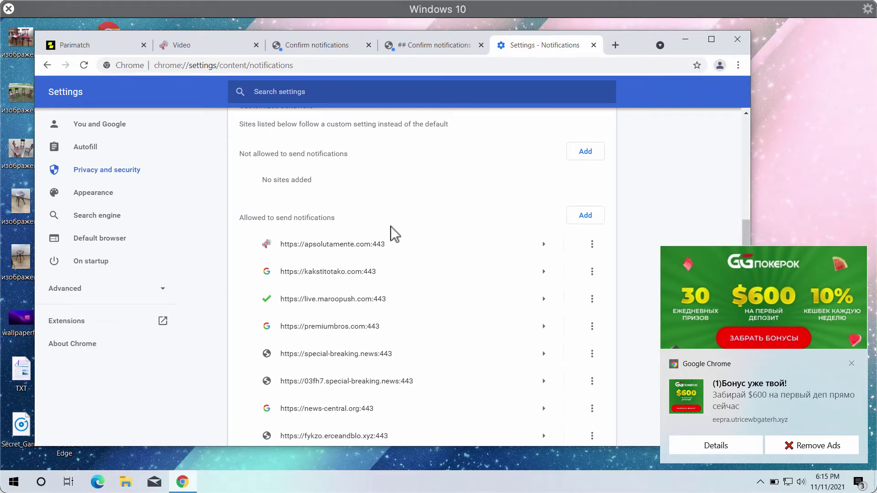
{"action": "scroll", "coordinate": [406, 233], "scroll_direction": "down", "scroll_amount": 3}
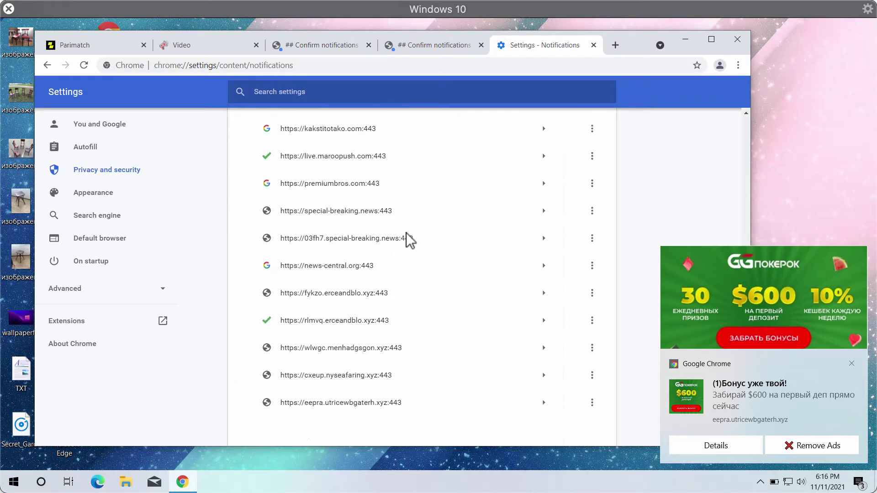
{"action": "left_click", "coordinate": [592, 400]}
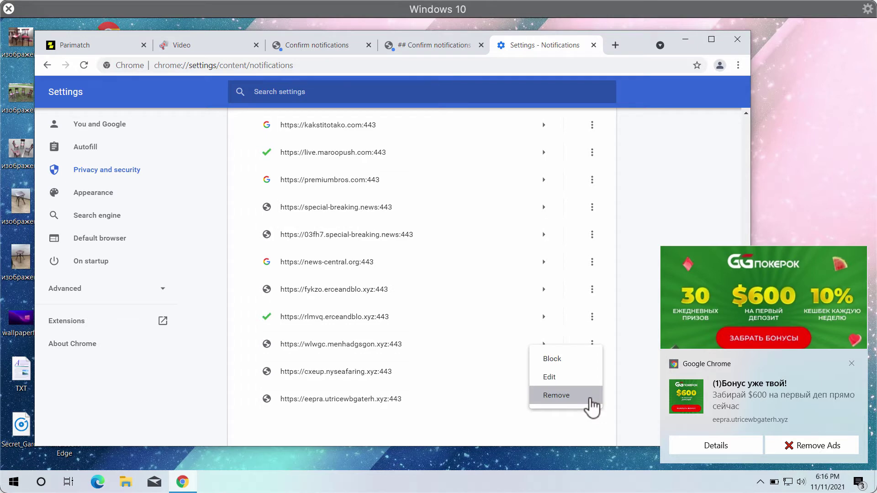
{"action": "left_click", "coordinate": [590, 399]}
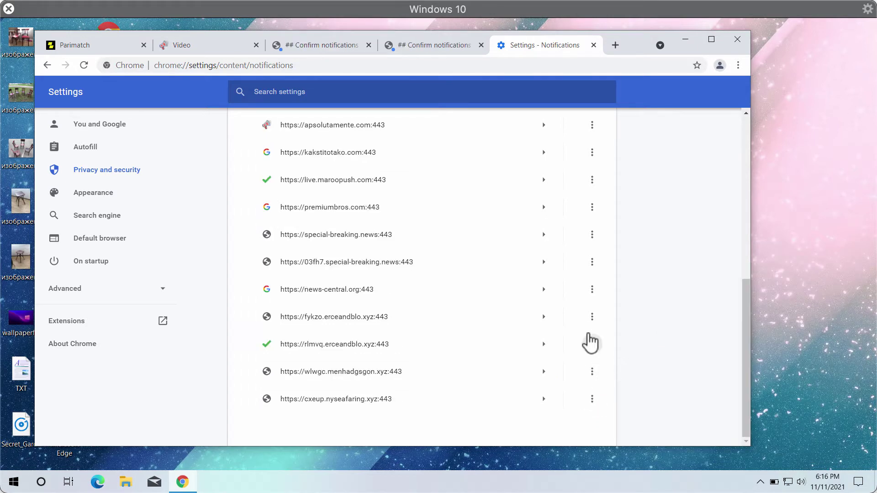
- Remove fykzo.erceandblo.xyz, rlmvq.erceandblo.xyz and premiumbros.com from the sites allowed to send notifications
{"action": "left_click", "coordinate": [592, 319]}
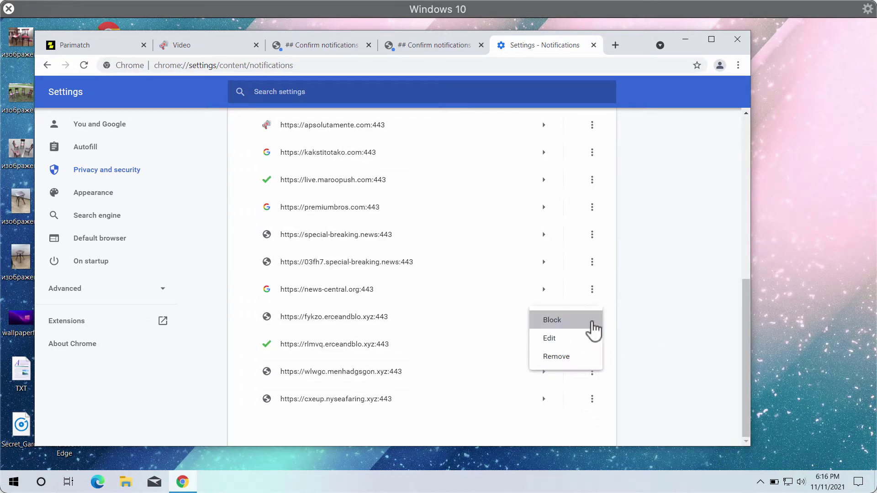
{"action": "left_click", "coordinate": [573, 357]}
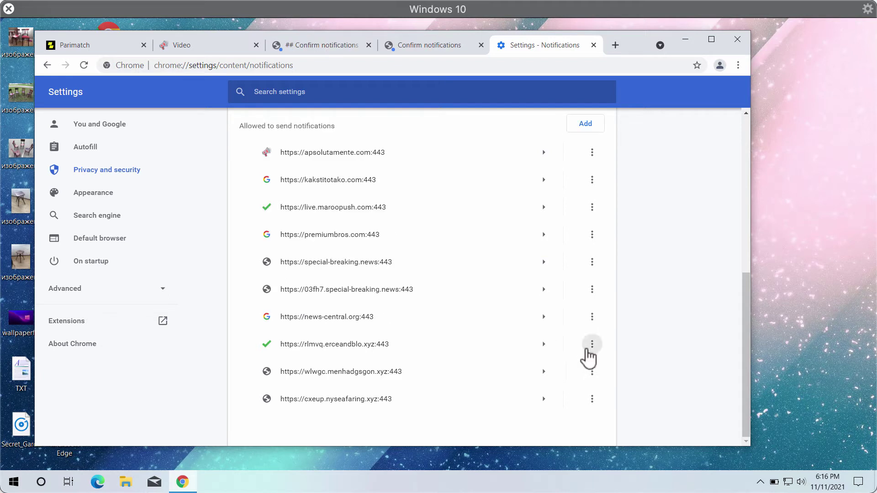
{"action": "left_click", "coordinate": [592, 347]}
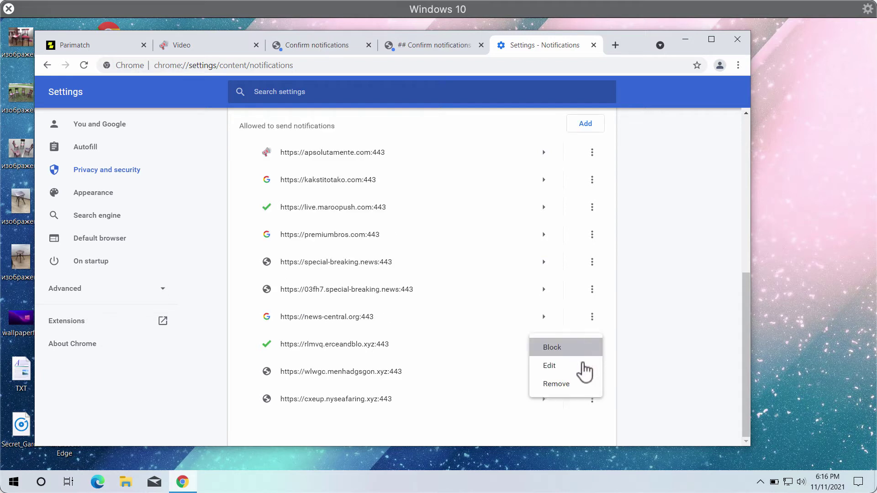
{"action": "left_click", "coordinate": [570, 387]}
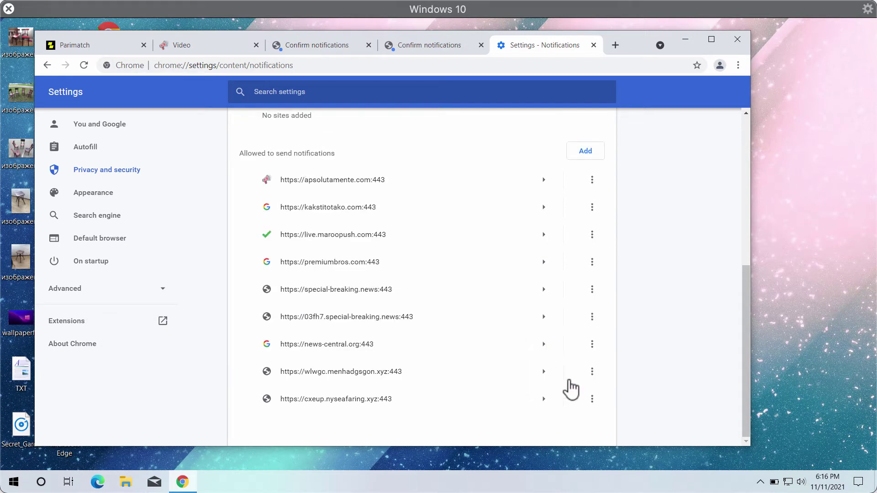
{"action": "left_click", "coordinate": [592, 263]}
{"action": "left_click", "coordinate": [565, 304]}
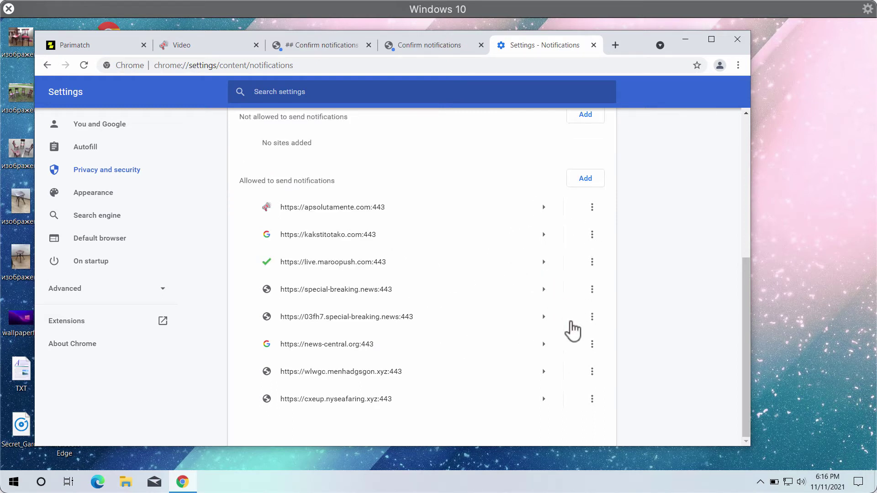
- Remove apsolutamente.com, kakstitotako.com and live.maroopush.com from the sites allowed to send notifications
{"action": "left_click", "coordinate": [592, 207]}
{"action": "left_click", "coordinate": [569, 250]}
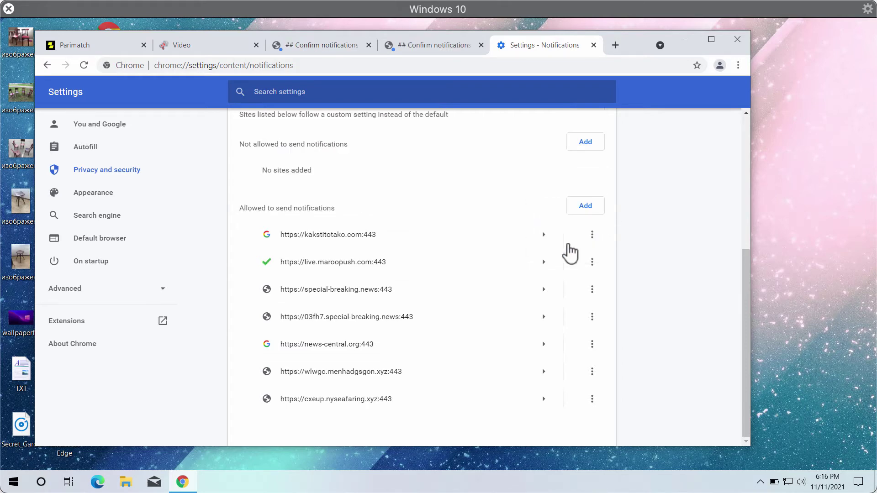
{"action": "left_click", "coordinate": [592, 234]}
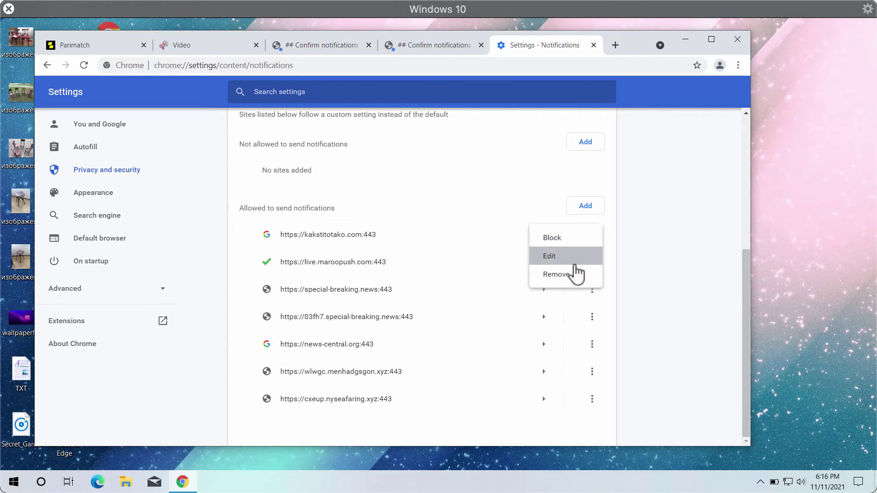
{"action": "left_click", "coordinate": [566, 274]}
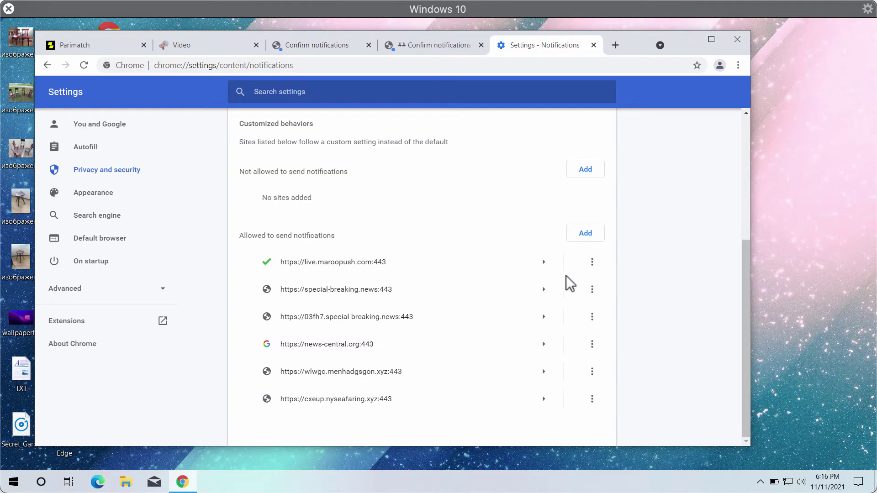
{"action": "left_click", "coordinate": [591, 262]}
{"action": "left_click", "coordinate": [556, 302]}
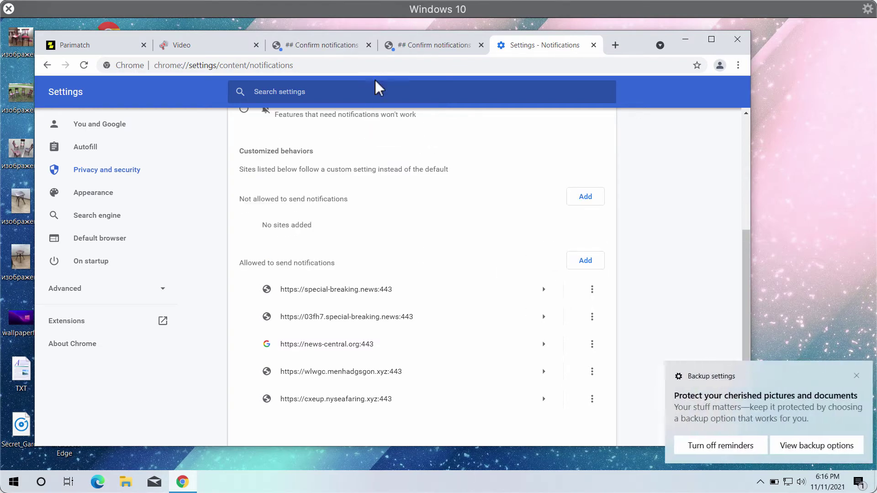
- Load the combocleaner.com website in the current tab
{"action": "left_click", "coordinate": [374, 65]}
{"action": "key", "text": "ctrl+a"}
{"action": "type", "text": "c"}
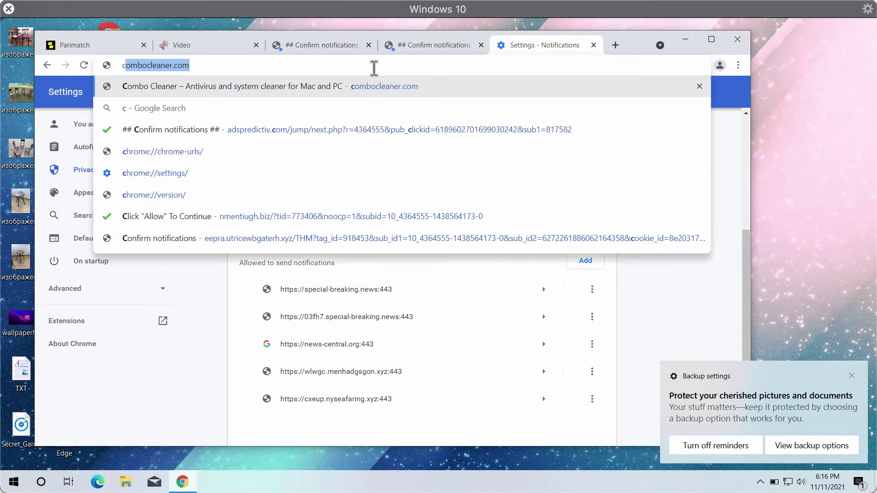
{"action": "key", "text": "Return"}
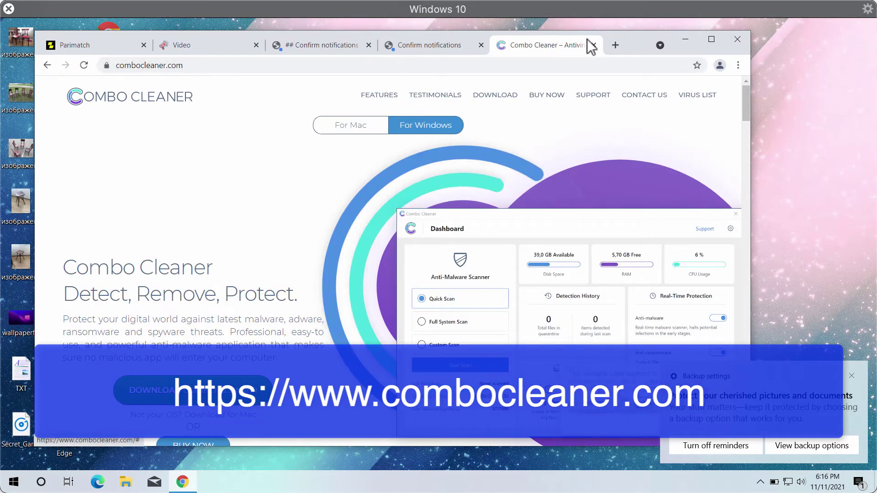
- Minimize the browser, switch to the installed Combo Cleaner and start a Quick Scan
{"action": "left_click_drag", "start_coordinate": [637, 35], "coordinate": [729, 39]}
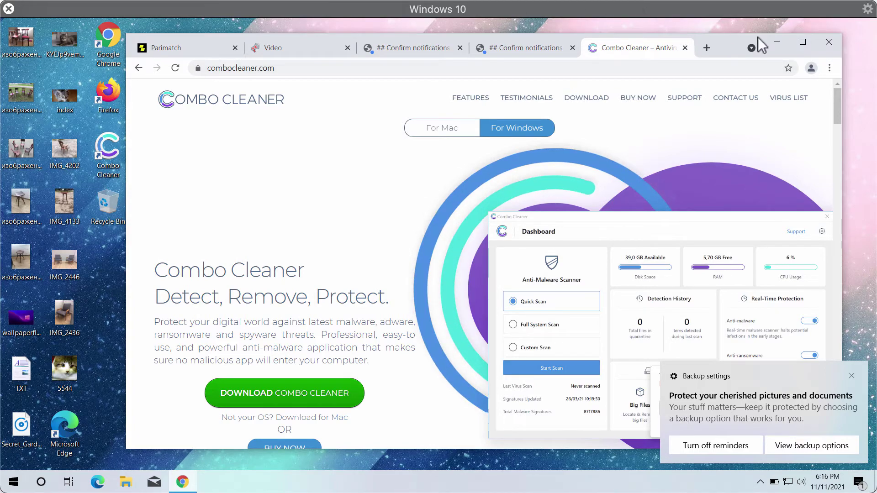
{"action": "left_click", "coordinate": [777, 41]}
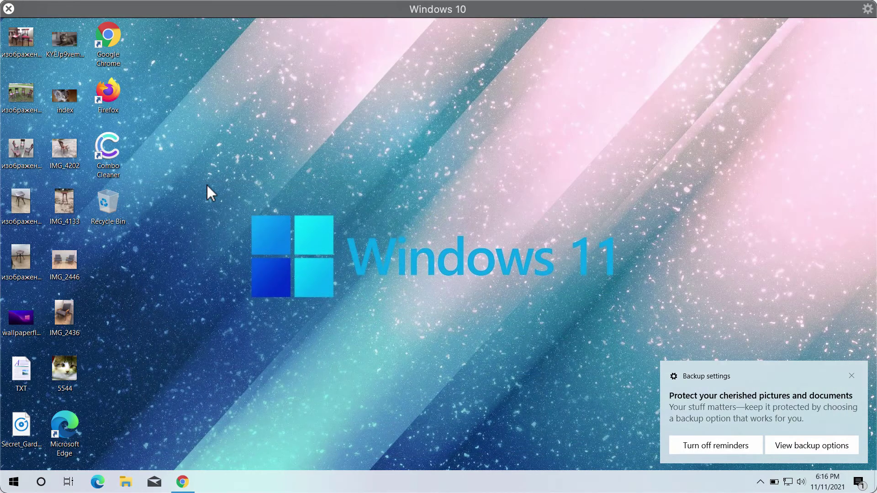
{"action": "double_click", "coordinate": [108, 160]}
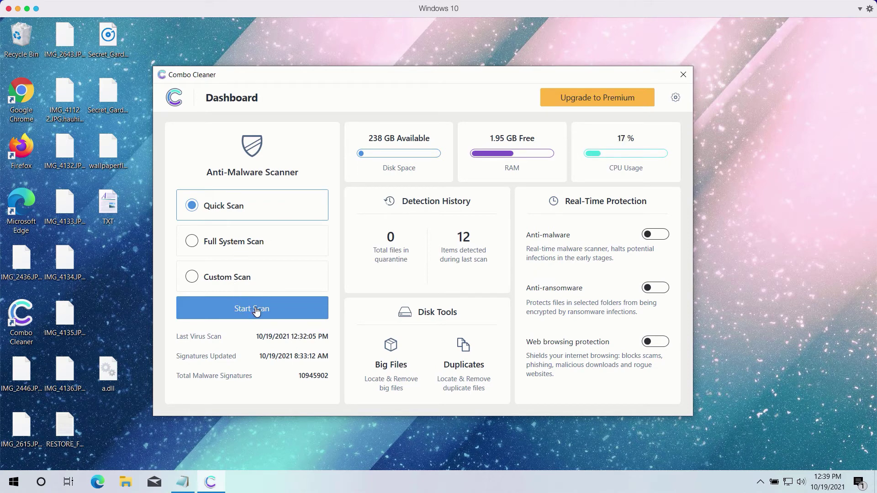
{"action": "left_click", "coordinate": [273, 312]}
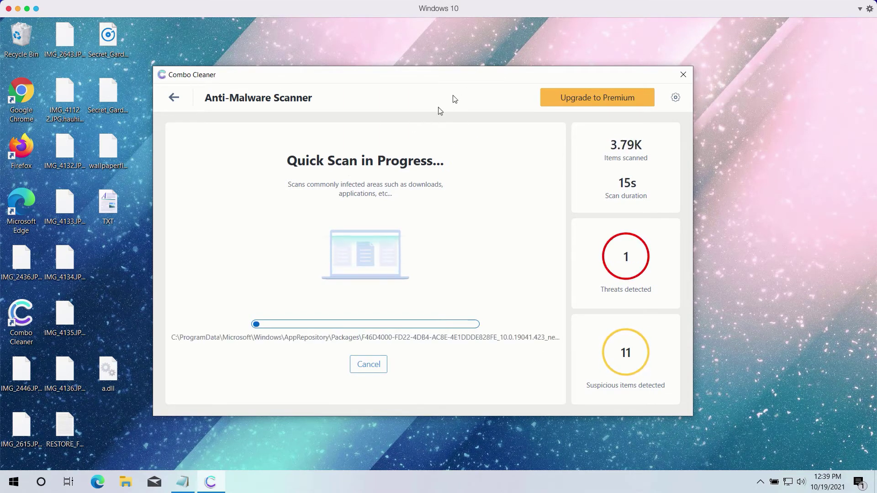
- View the General and Anti-Ransomware settings, and return to the running scan's progress
{"action": "left_click", "coordinate": [676, 99]}
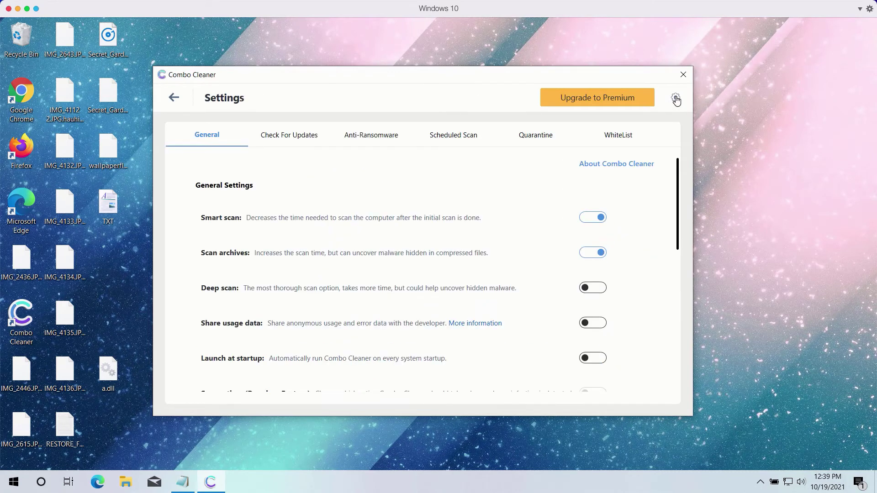
{"action": "left_click", "coordinate": [371, 141]}
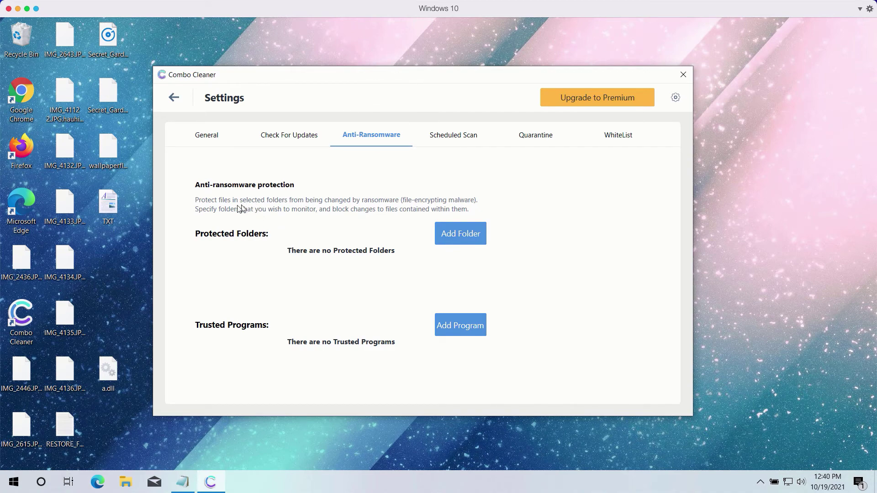
{"action": "left_click", "coordinate": [174, 97]}
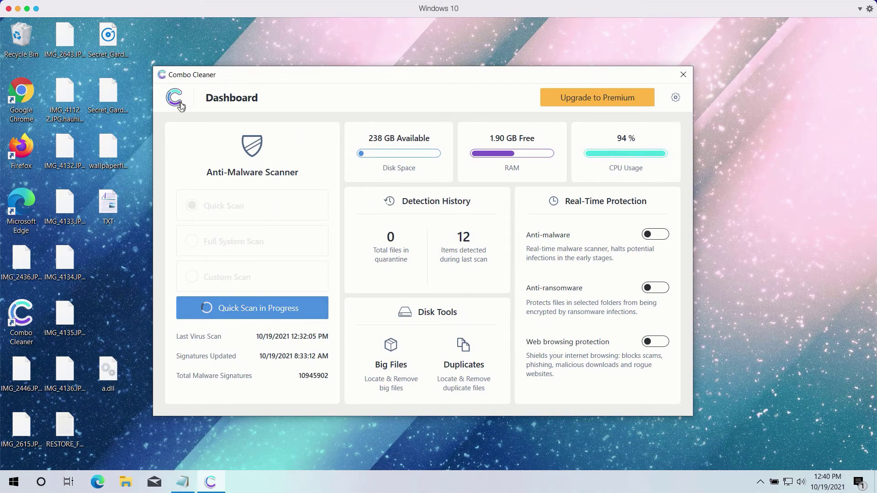
{"action": "left_click", "coordinate": [287, 314]}
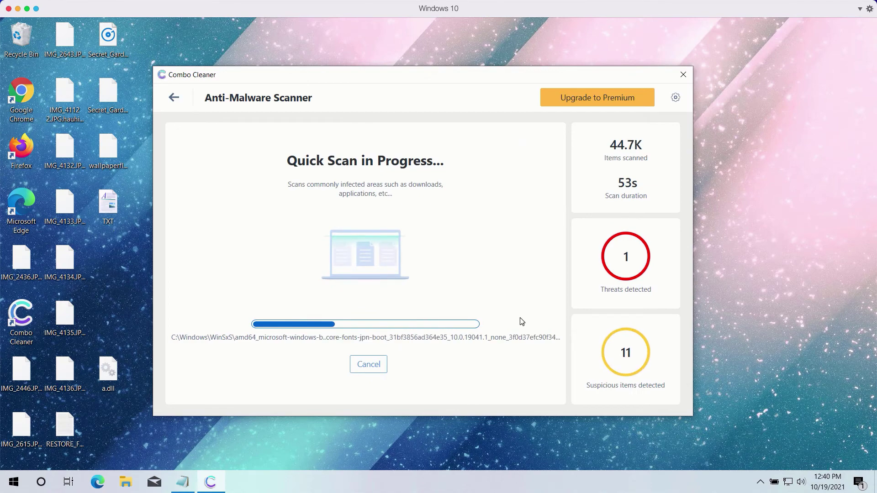
- Cancel the running Quick Scan and review the full list of detected threats
{"action": "left_click", "coordinate": [369, 364]}
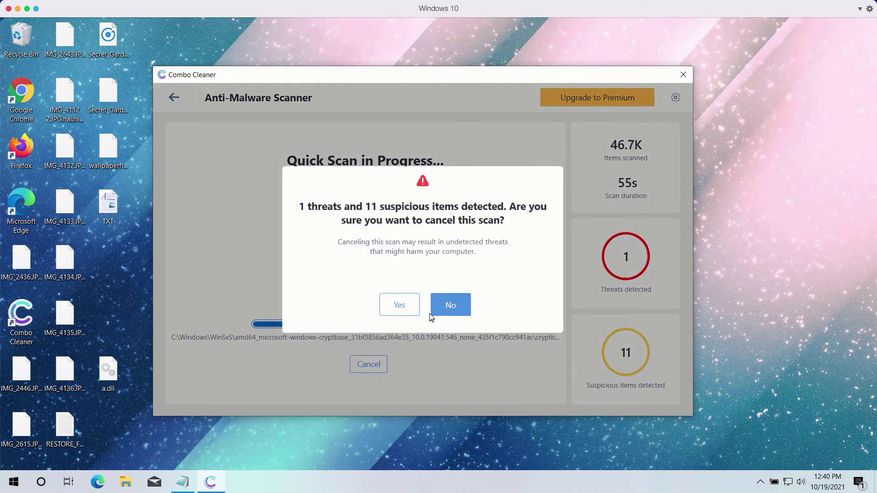
{"action": "left_click", "coordinate": [401, 310]}
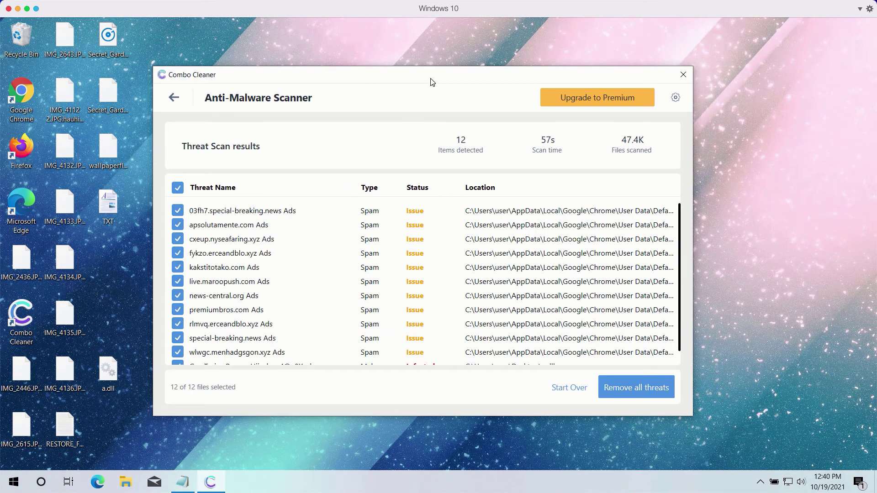
{"action": "scroll", "coordinate": [502, 293], "scroll_direction": "down", "scroll_amount": 2}
{"action": "scroll", "coordinate": [453, 274], "scroll_direction": "up", "scroll_amount": 2}
{"action": "scroll", "coordinate": [411, 274], "scroll_direction": "down", "scroll_amount": 1}
{"action": "scroll", "coordinate": [344, 283], "scroll_direction": "up", "scroll_amount": 1}
{"action": "scroll", "coordinate": [327, 234], "scroll_direction": "down", "scroll_amount": 1}
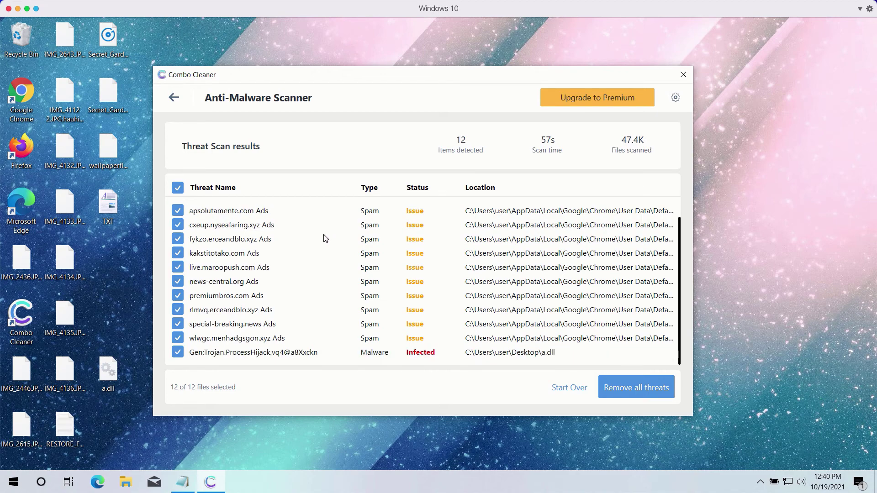